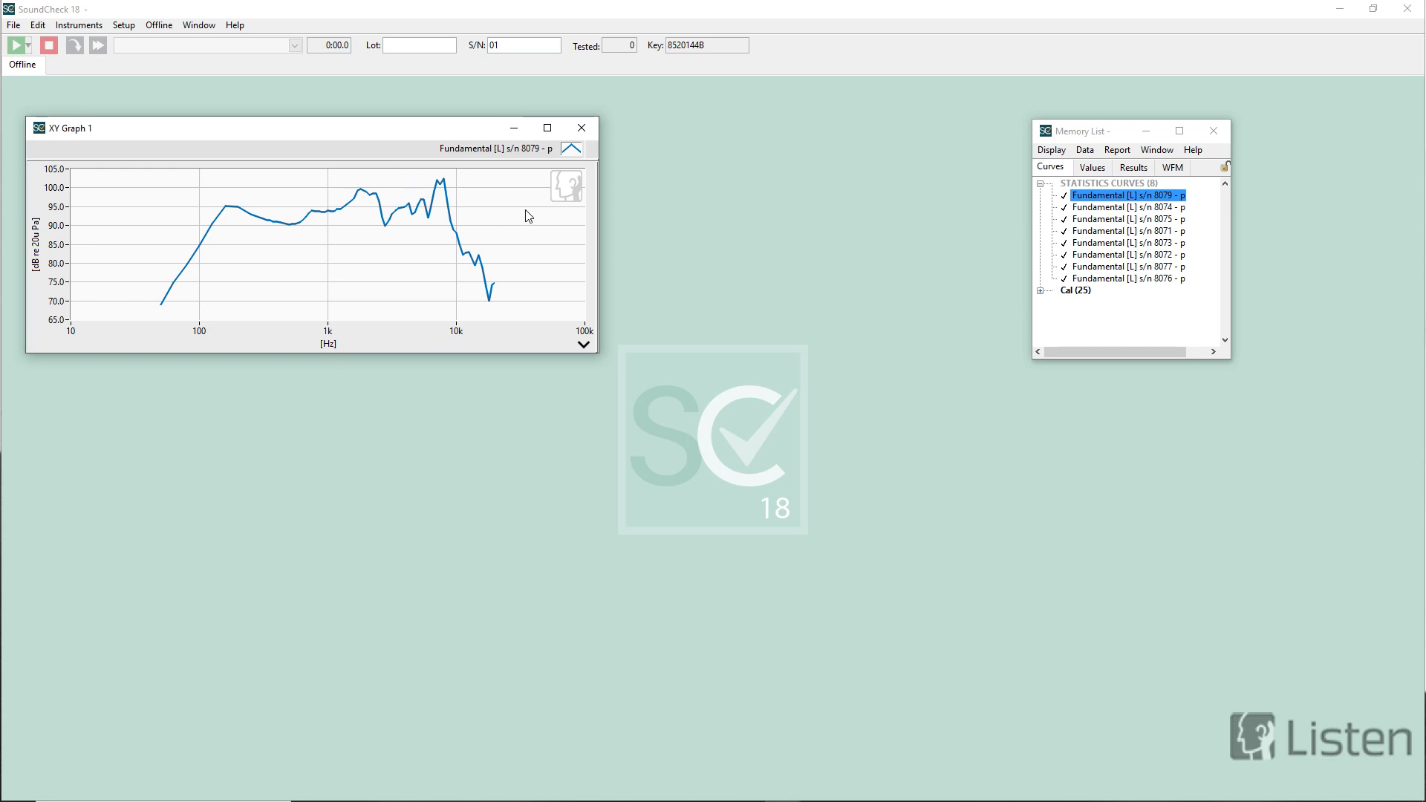
- Add the Fundamental [L] statistics curves s/n 8074, 8075, 8071 and 8073 to XY Graph 1
click(1098, 207)
click(1096, 196)
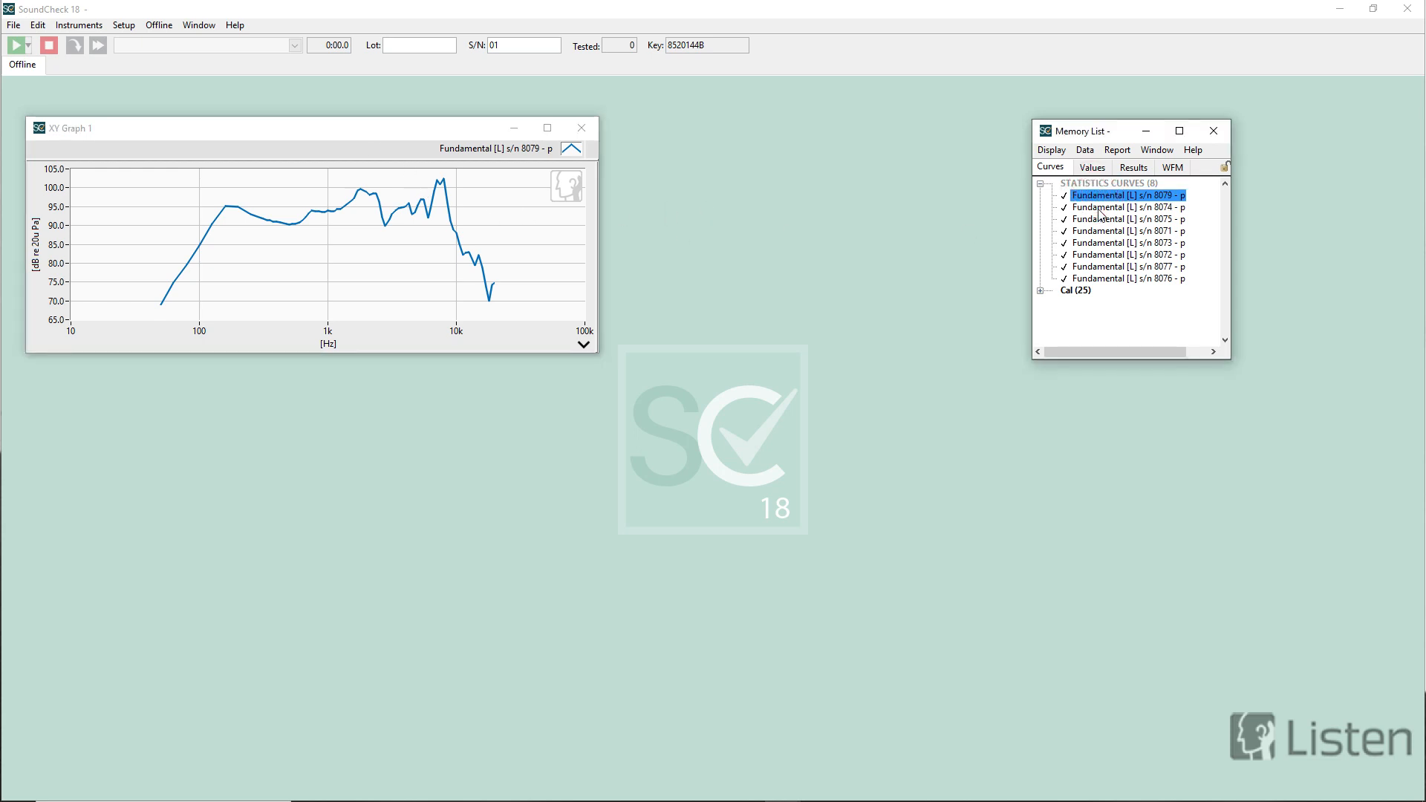
click(1098, 208)
shift+click(1101, 244)
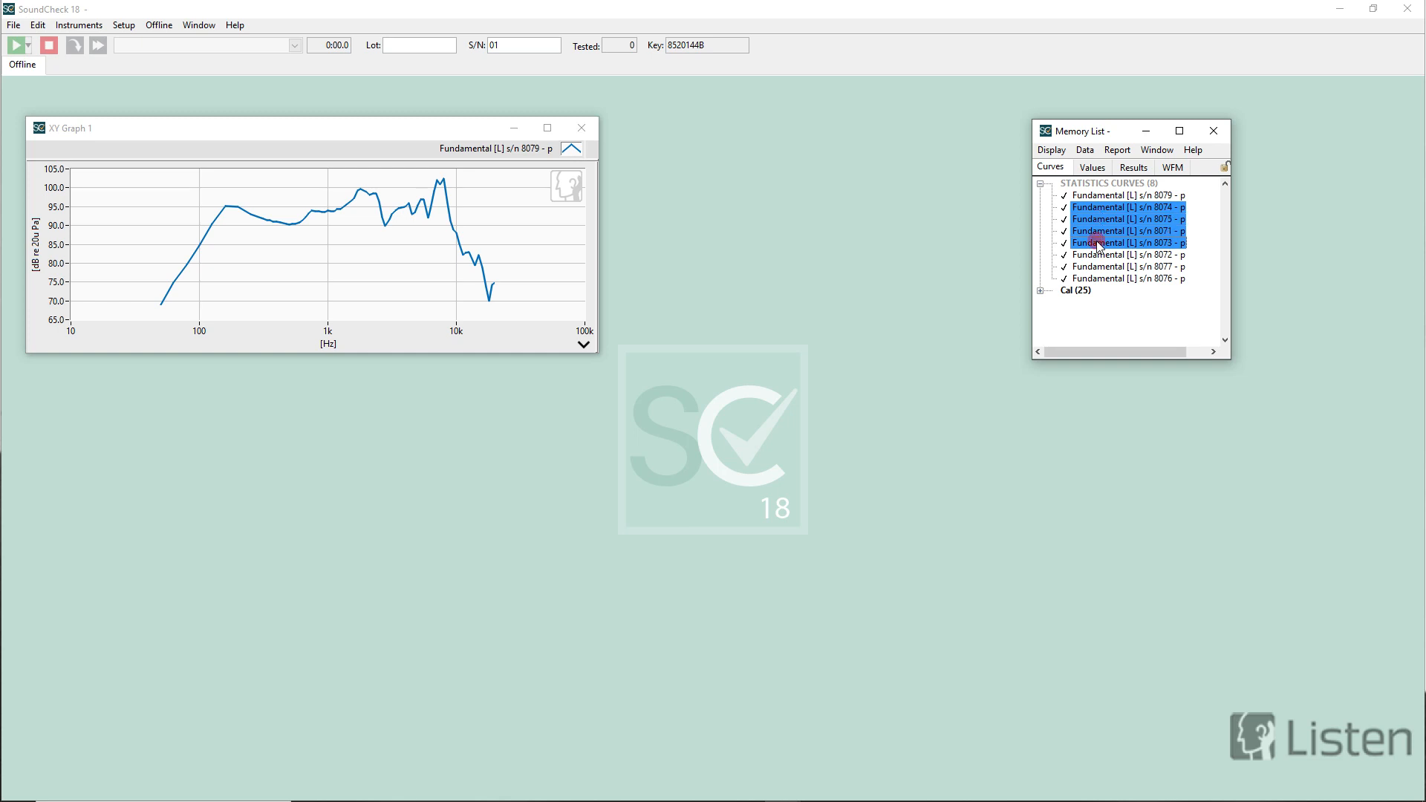
drag(1083, 215, 525, 236)
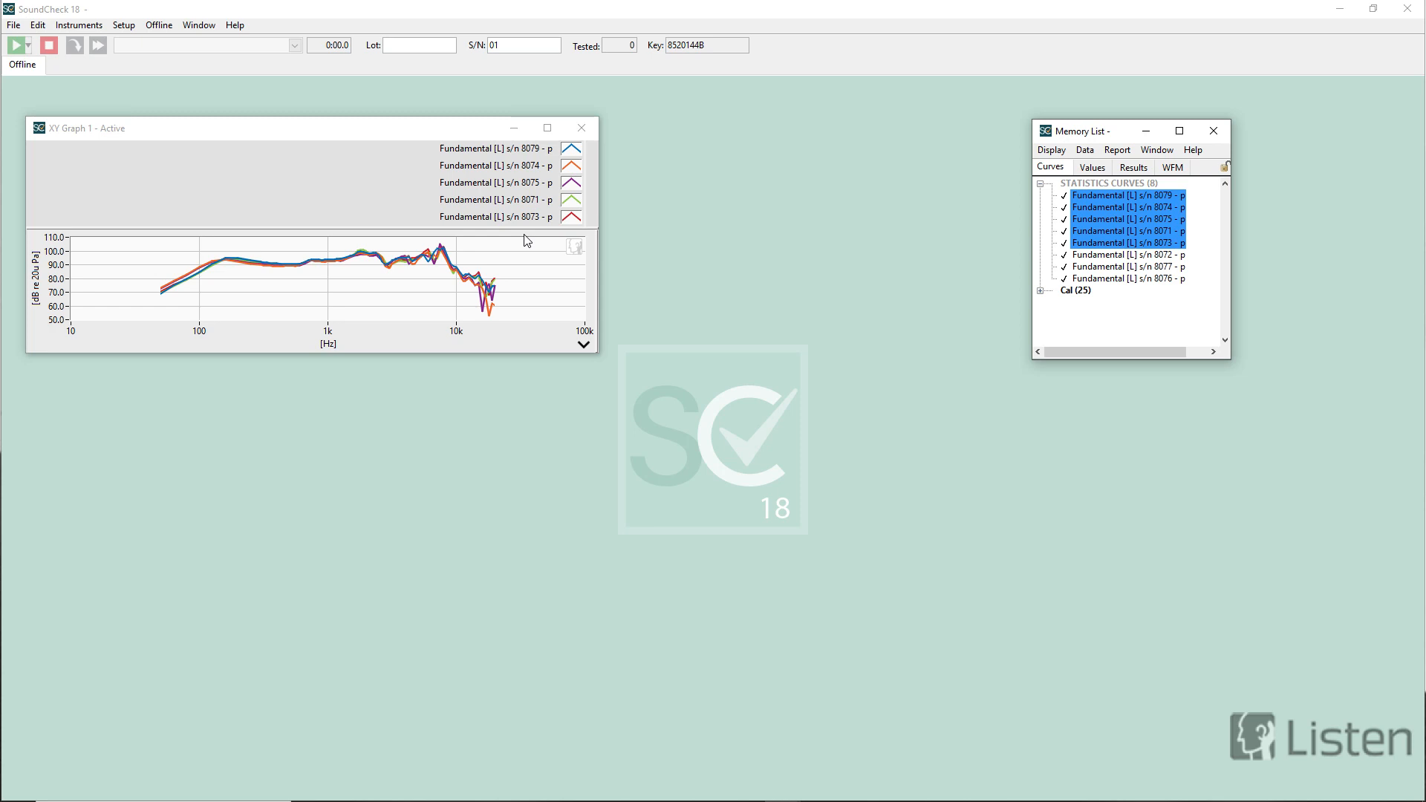
- Add the Fundamental [L] curves s/n 8072, 8077 and 8076 to XY Graph 1 and make the graph window taller
click(1101, 256)
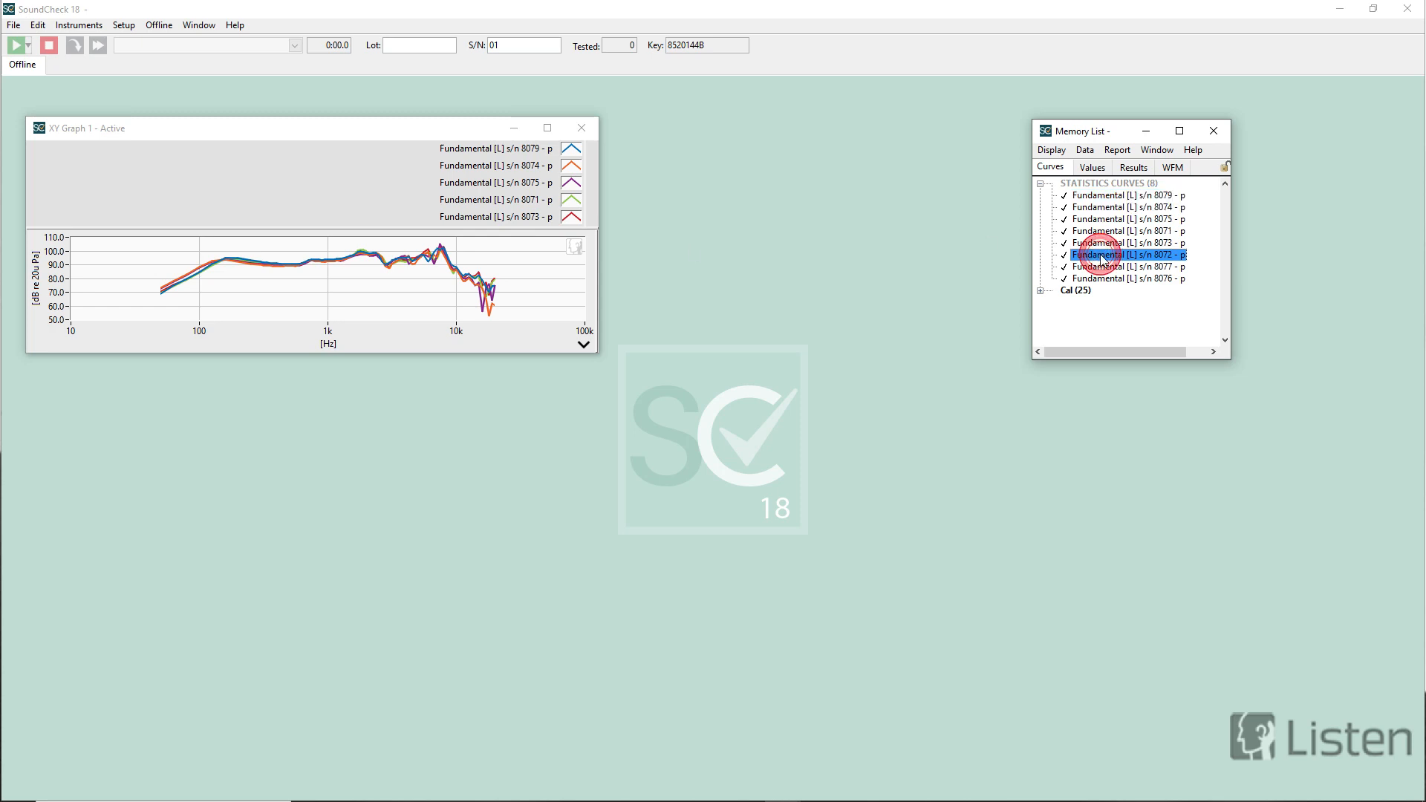
shift+click(1101, 279)
drag(1097, 268, 557, 288)
drag(502, 355, 494, 477)
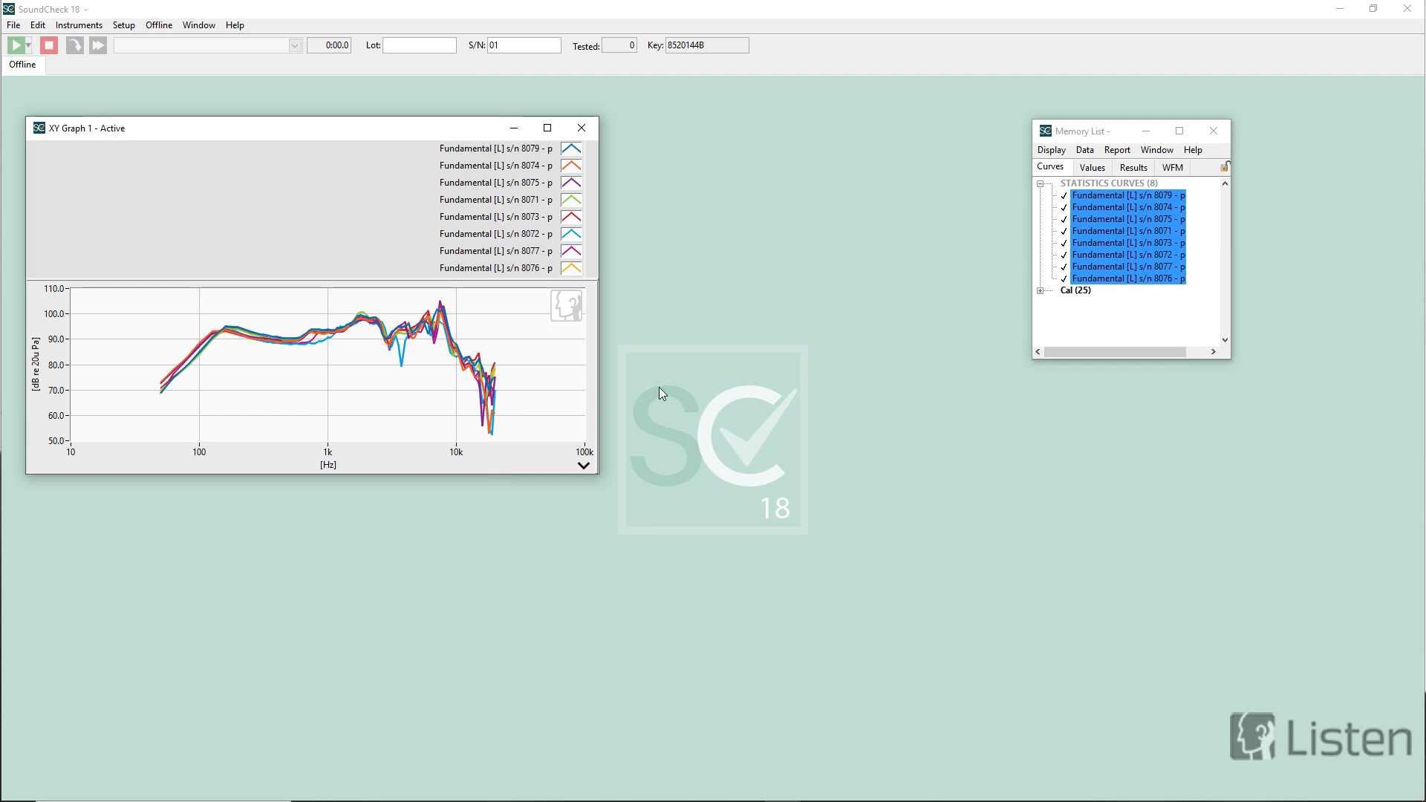
- Close XY Graph 1 and delete the STATISTICS CURVES group from the Memory List
click(582, 128)
right_click(1083, 186)
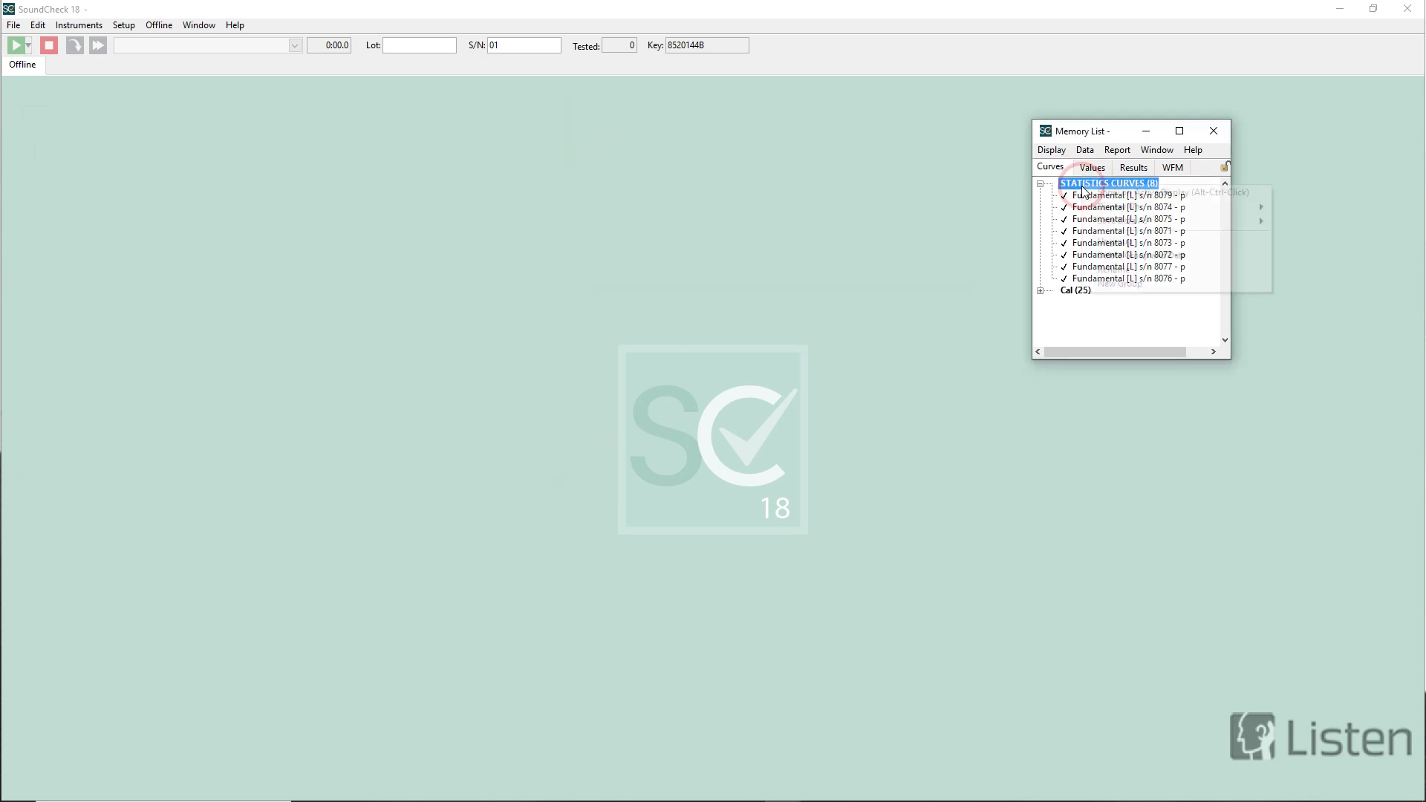
click(1118, 256)
click(1110, 263)
- Open the recently used Self Test calibration sequence and run it
click(14, 24)
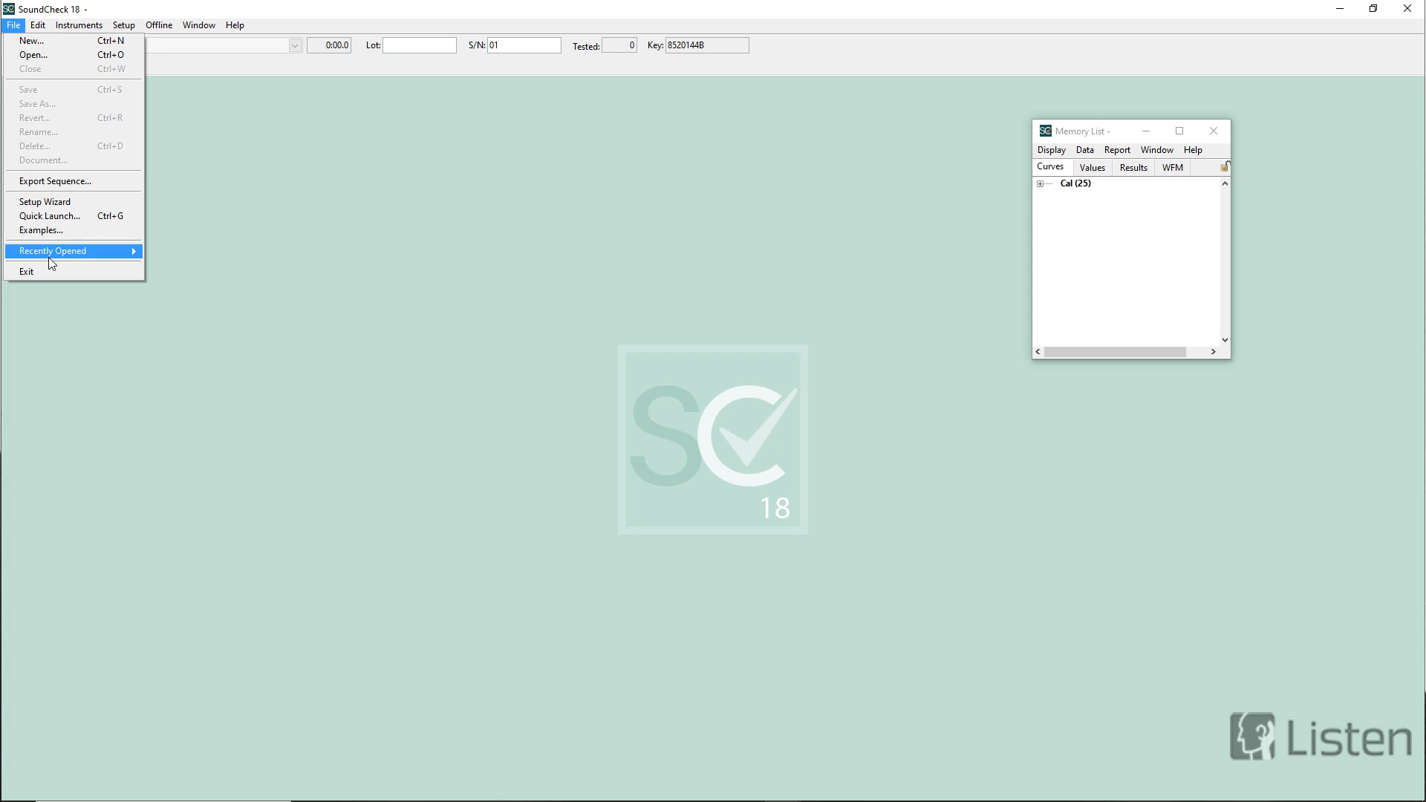
mouse_move(52, 264)
click(186, 266)
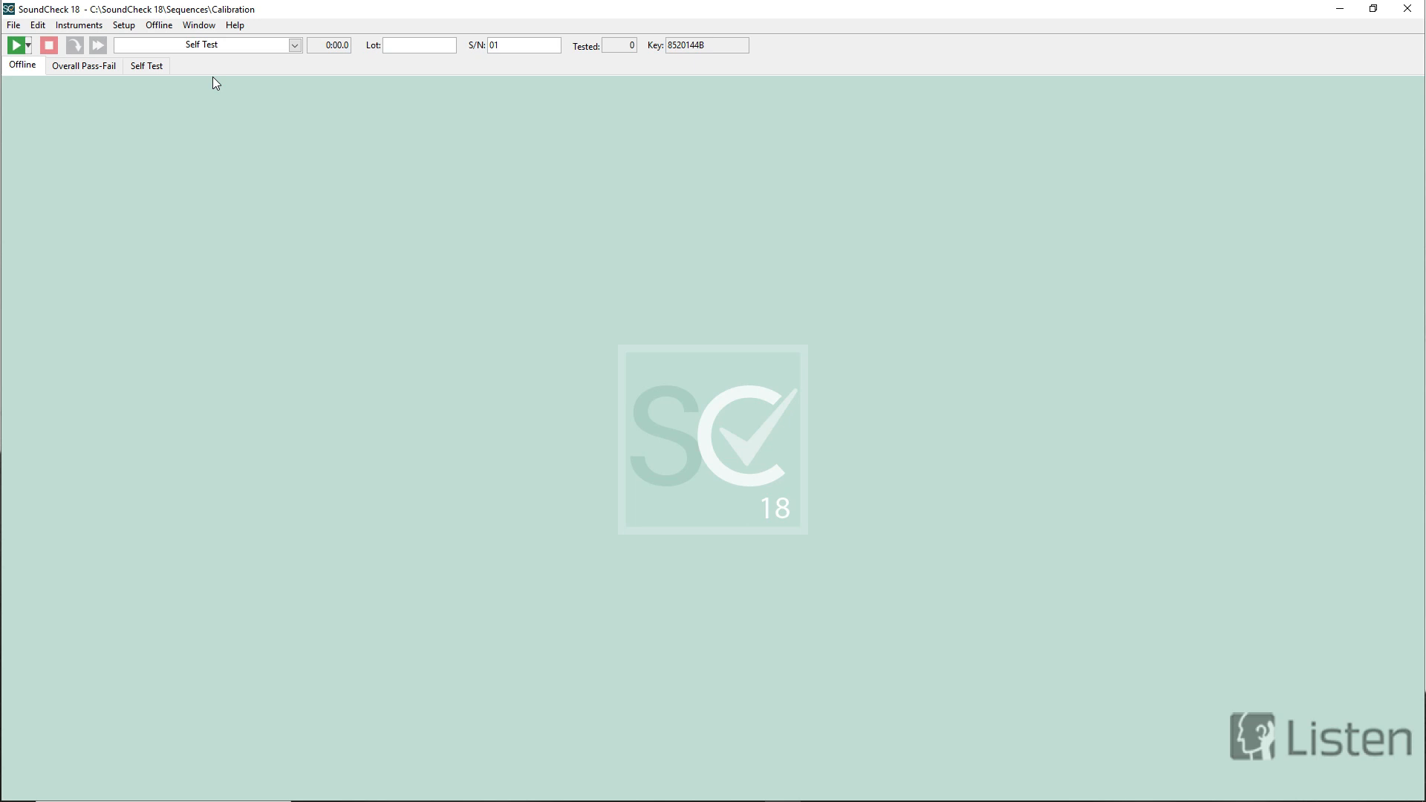
click(17, 46)
key(Return)
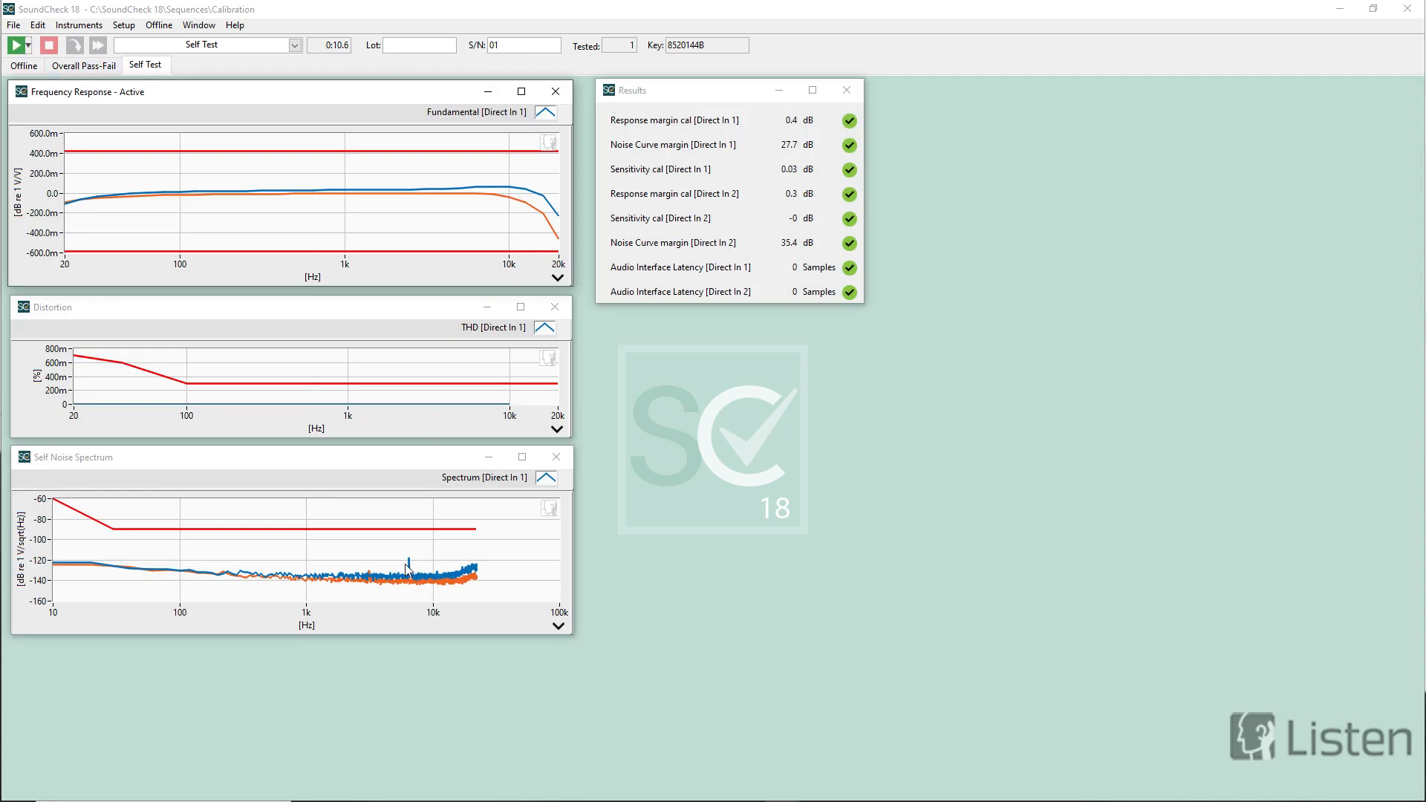
- Examine the self-test Frequency Response, Distortion and Self Noise Spectrum graphs against their limits
click(355, 94)
click(392, 314)
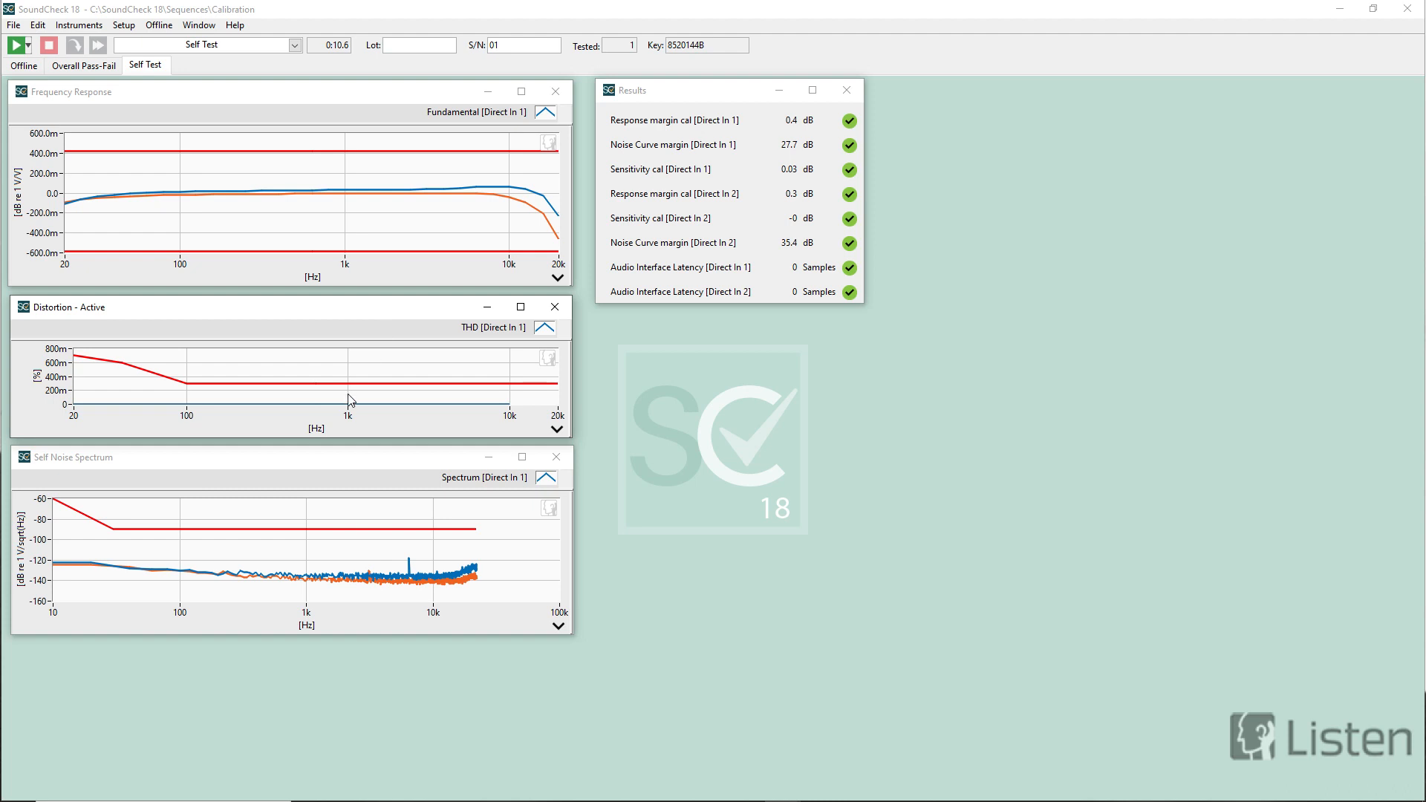
click(333, 468)
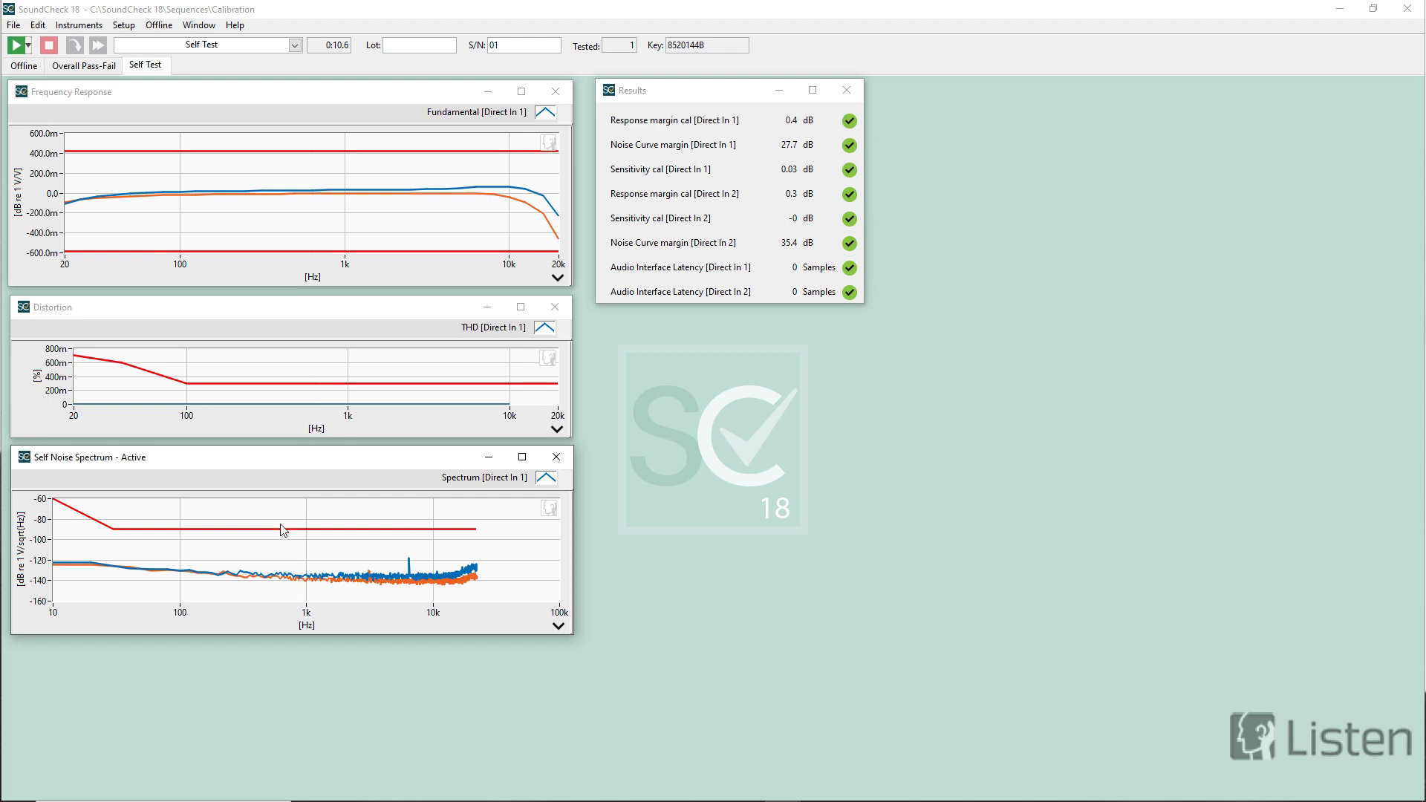
- Open the recently used Protect and Autoprotect sequence
click(13, 26)
mouse_move(35, 252)
click(244, 265)
click(726, 443)
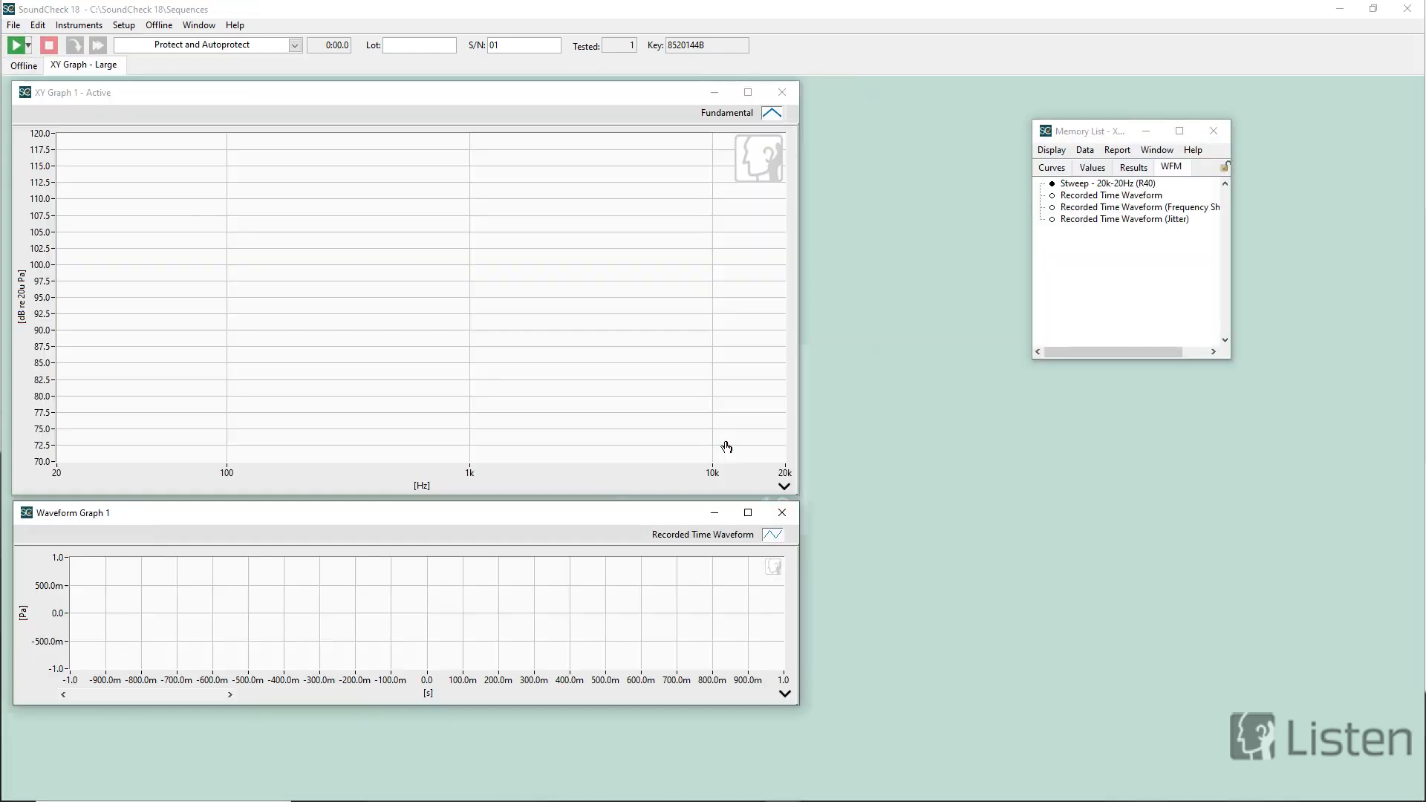
- Open the Sequence Editor for the Protect and Autoprotect sequence and run the sequence
click(124, 27)
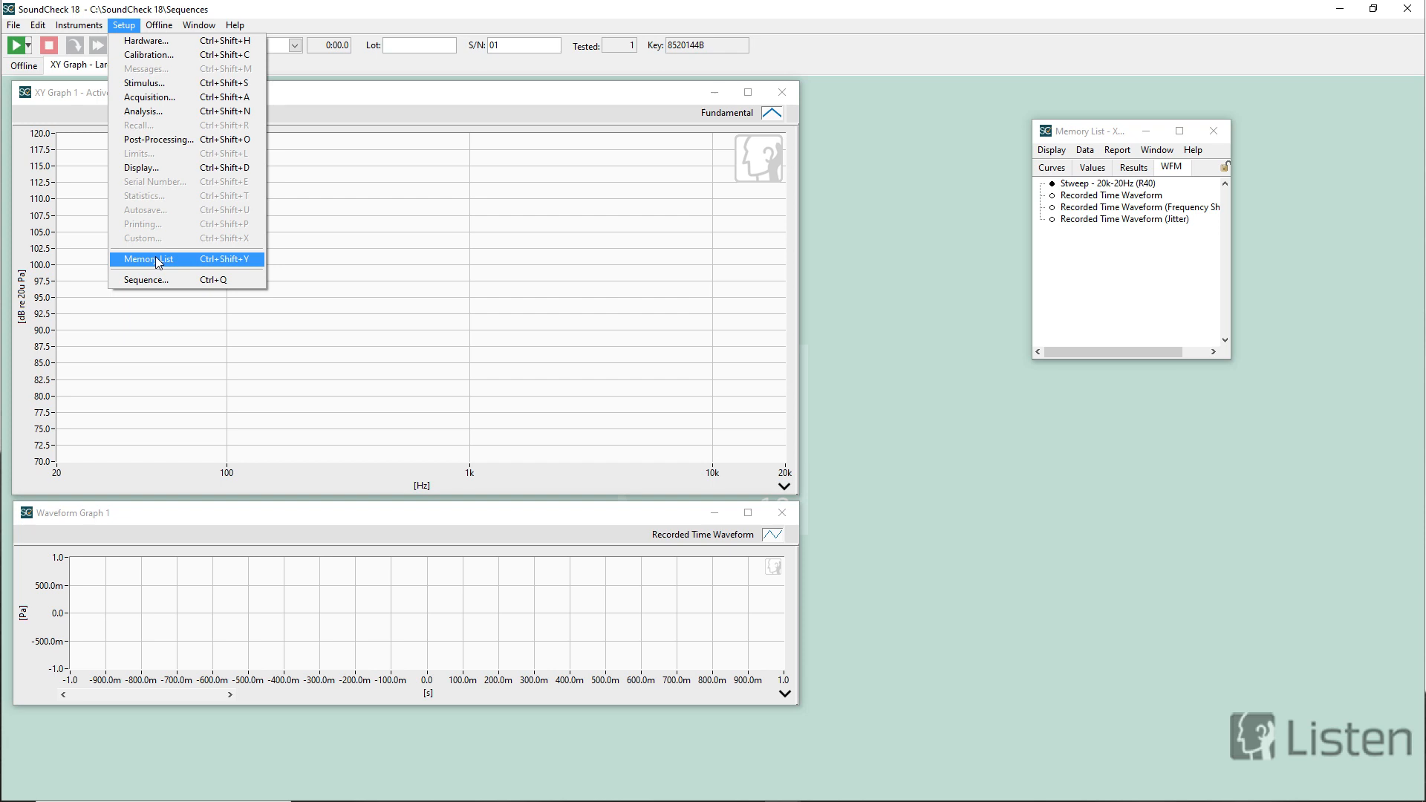
click(159, 280)
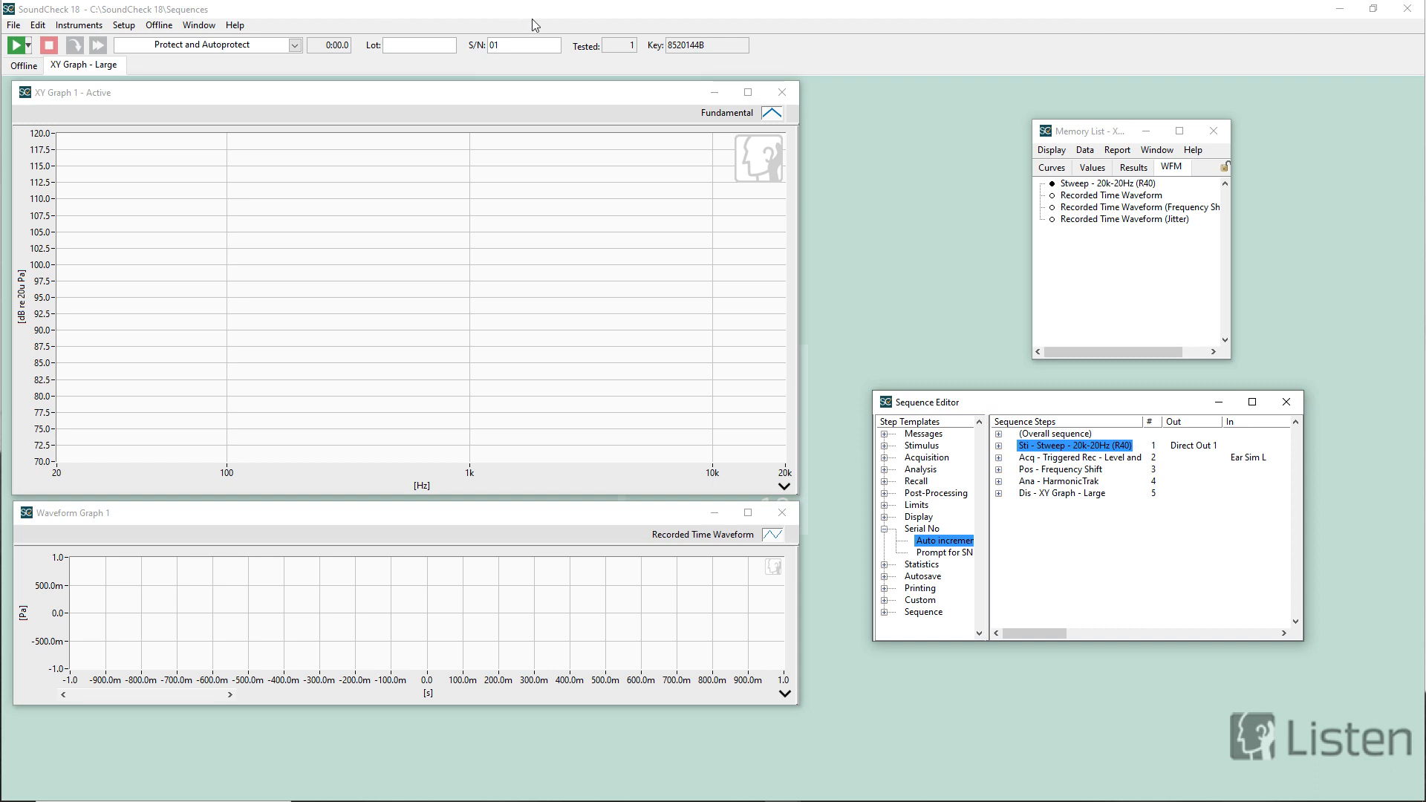
click(15, 48)
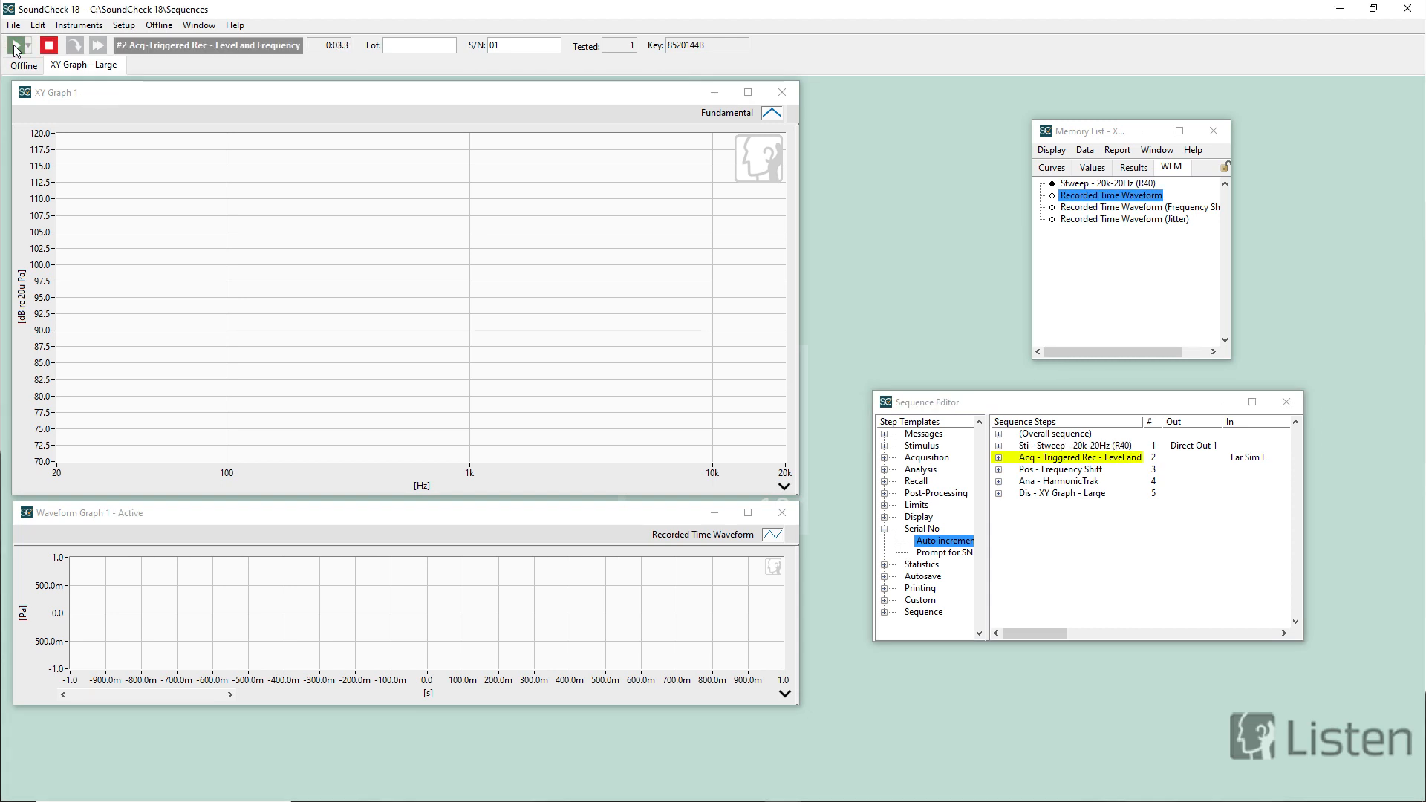
- Protect the Fundamental curve's data in the Memory List
click(1062, 166)
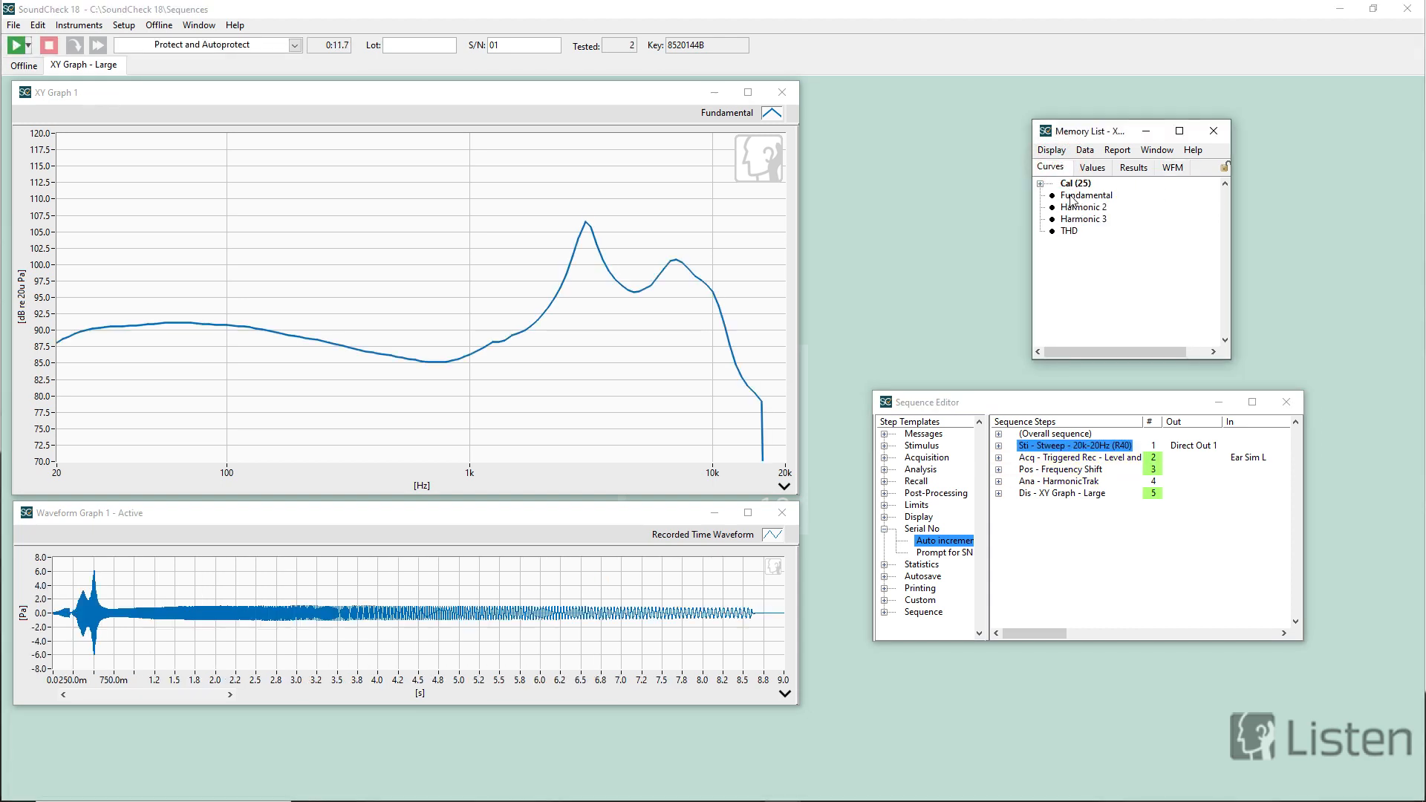
click(1072, 195)
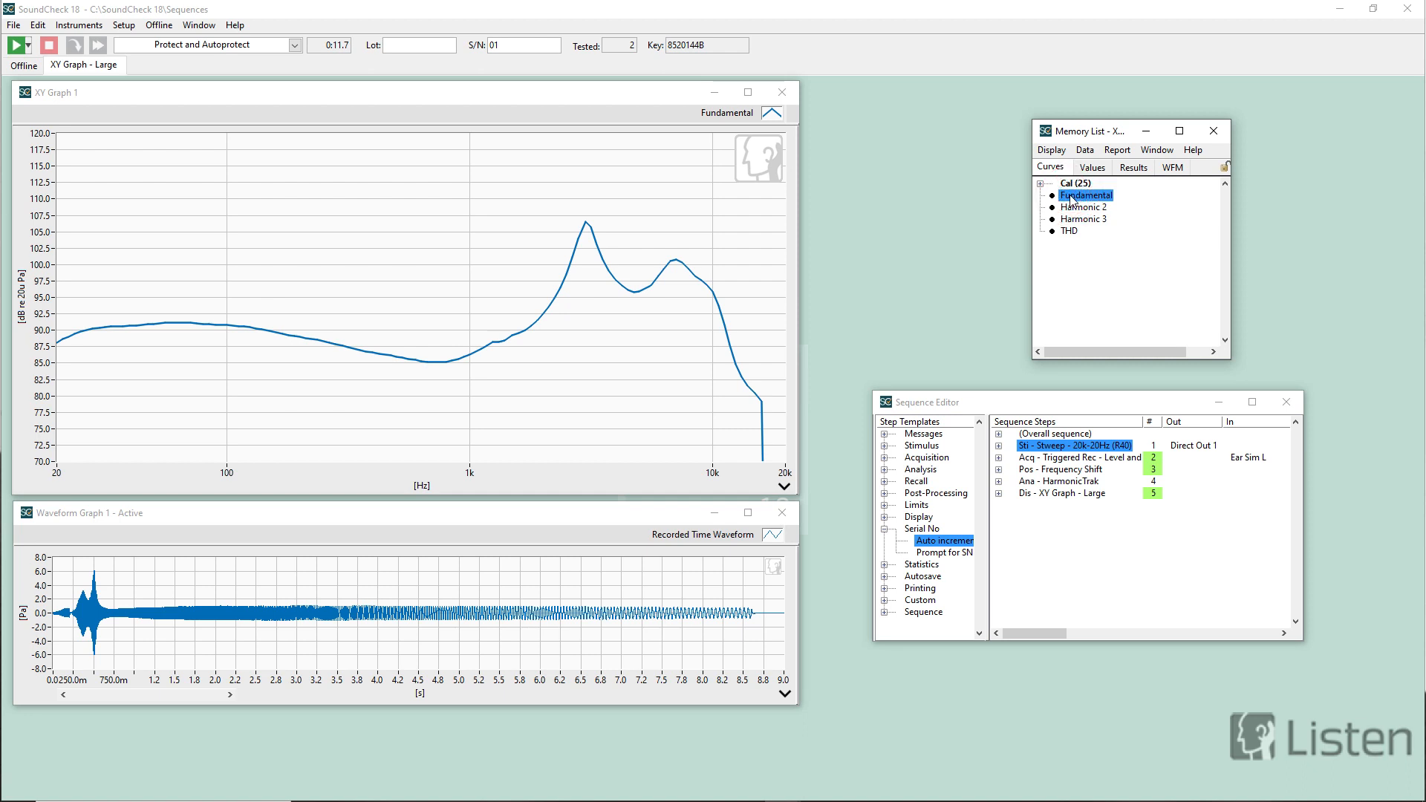
right_click(1072, 199)
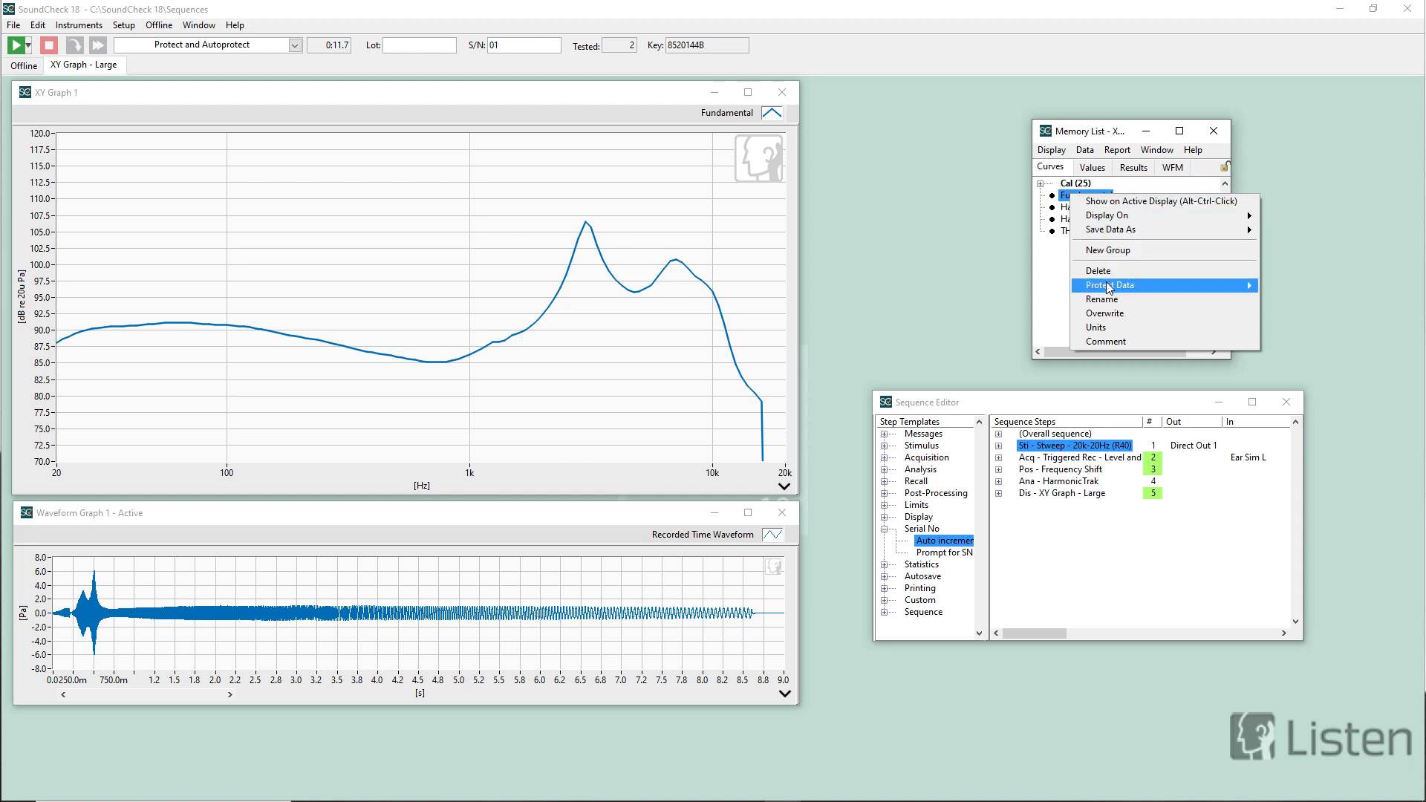
mouse_move(1108, 288)
click(1292, 287)
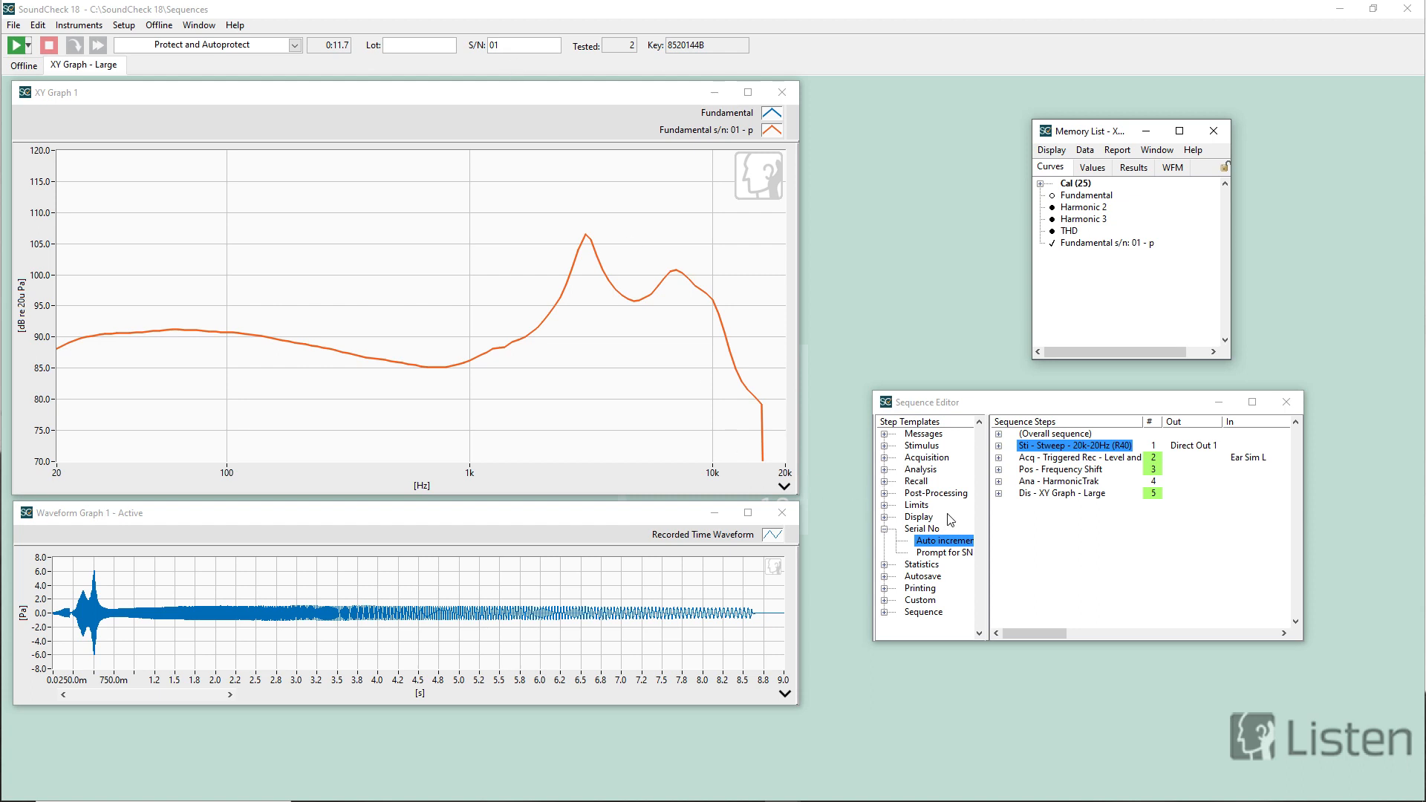
- Insert a Prompt for SN step at the start of the sequence and set the Fundamental curve to Autoprotect
drag(940, 551, 1015, 438)
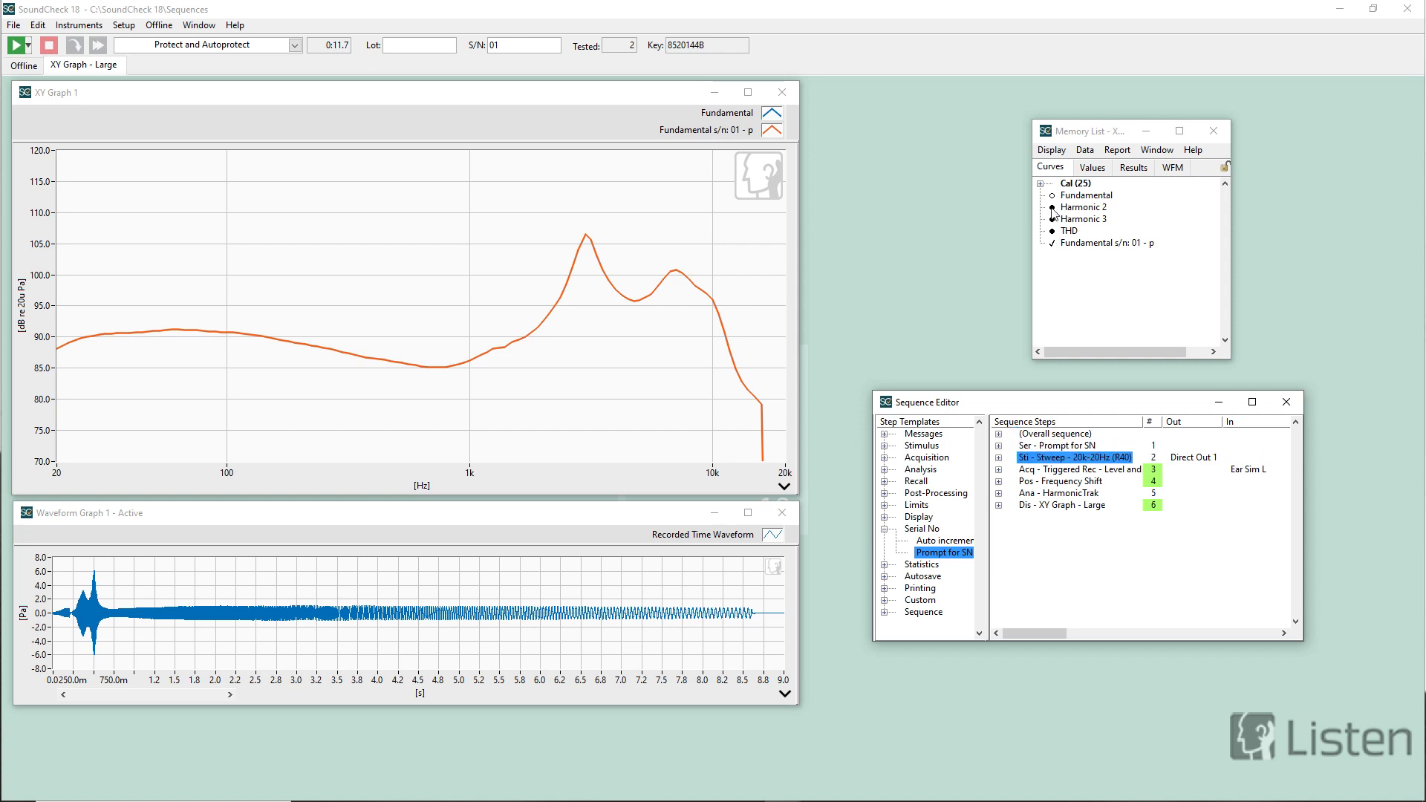
click(1072, 196)
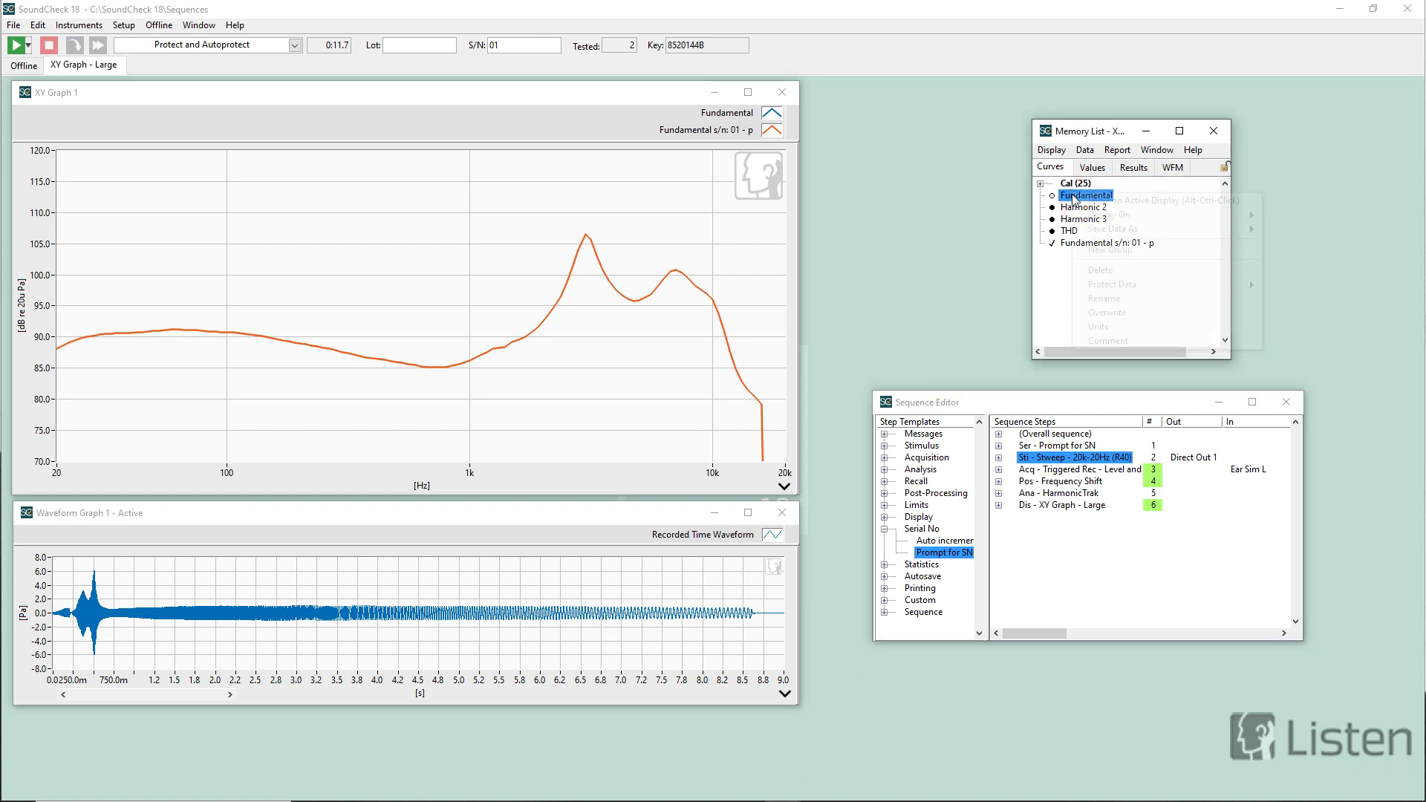
right_click(1073, 196)
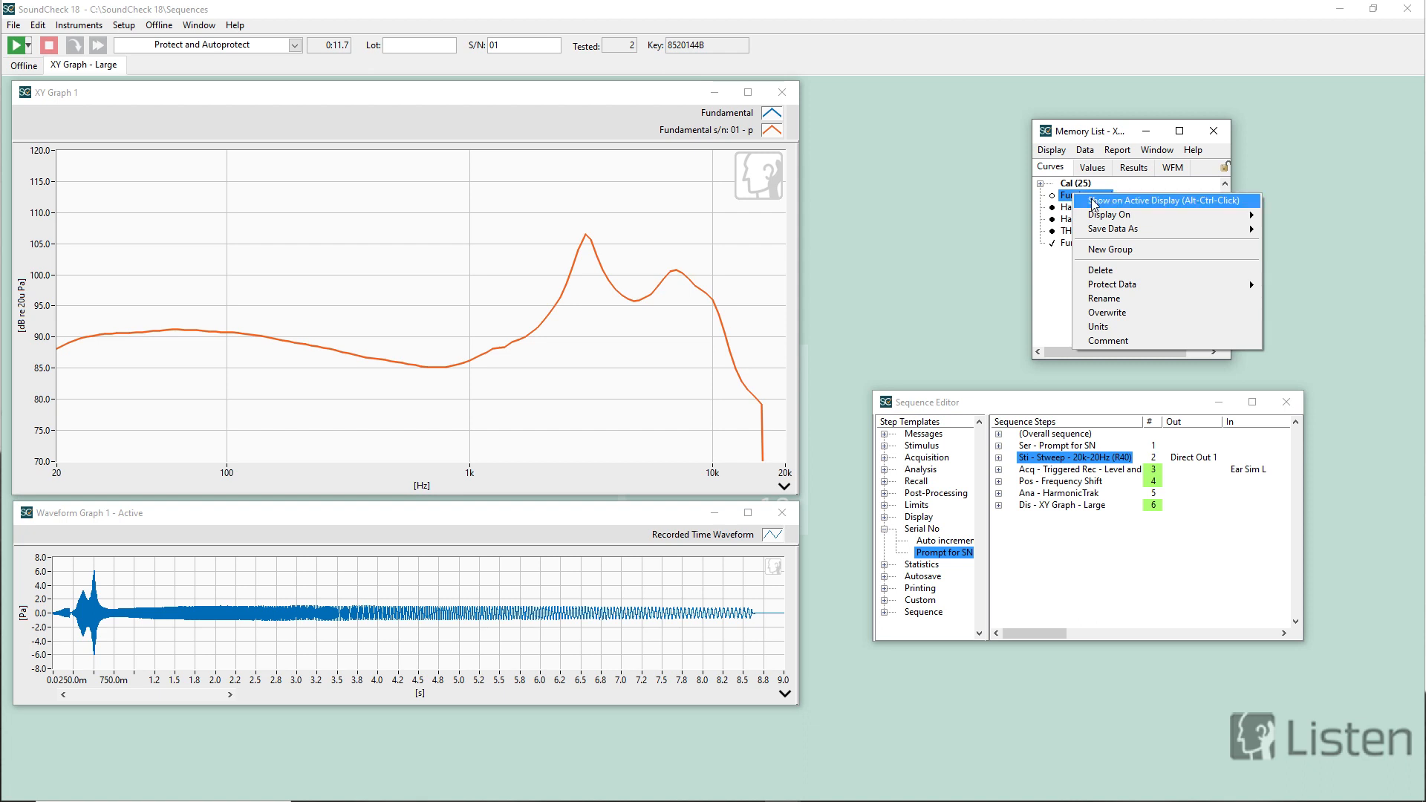
mouse_move(1101, 289)
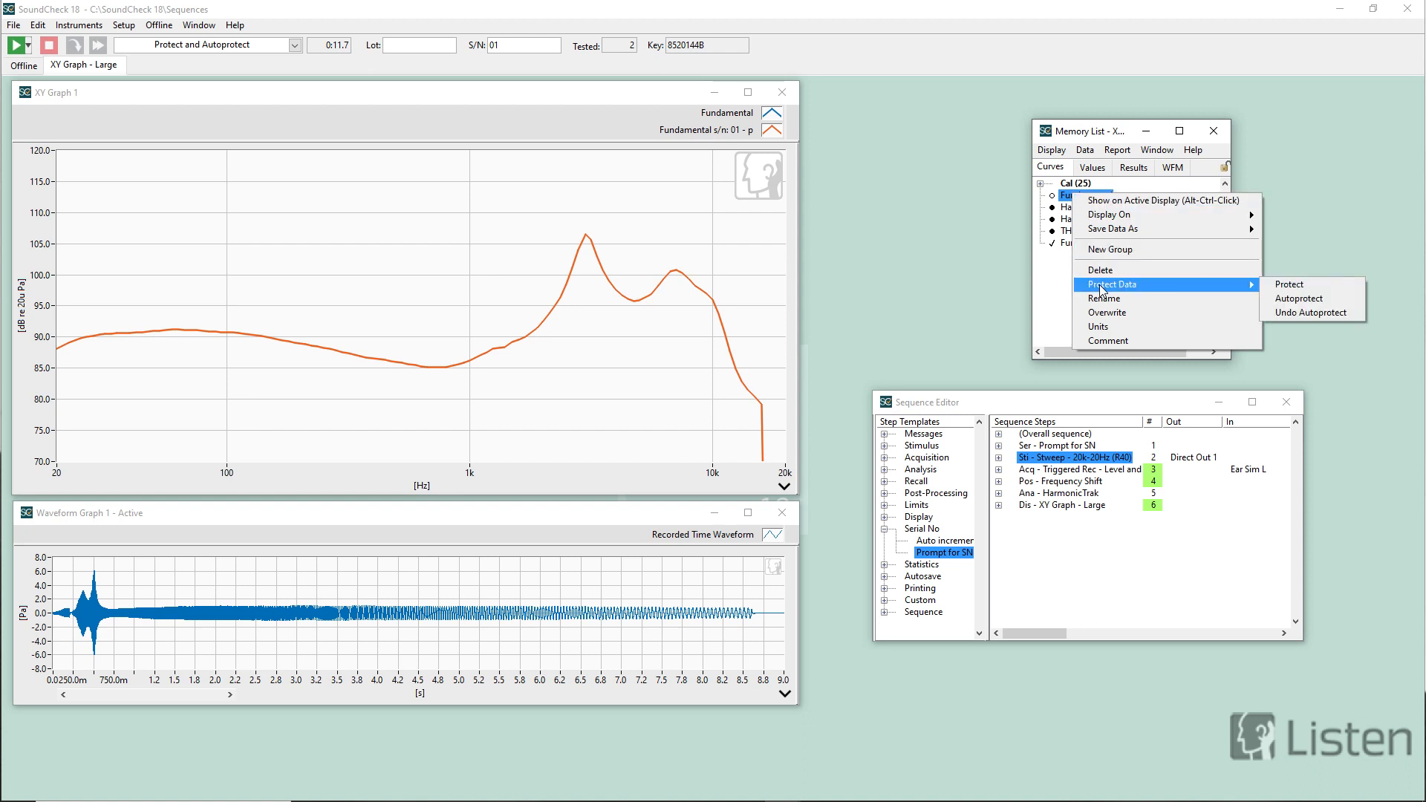
click(1288, 298)
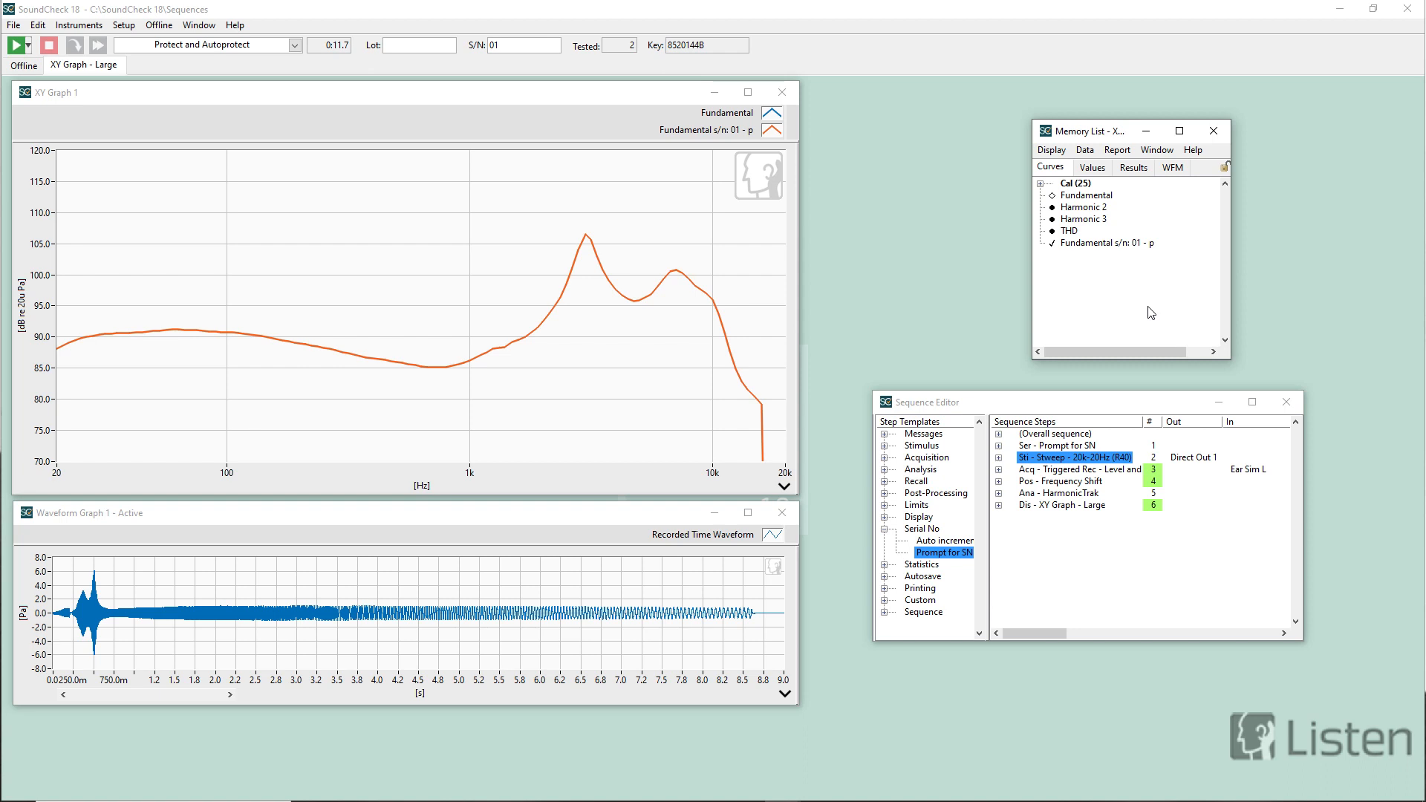
- Run the sequence with "EQ Profile #2" as the serial number
click(15, 46)
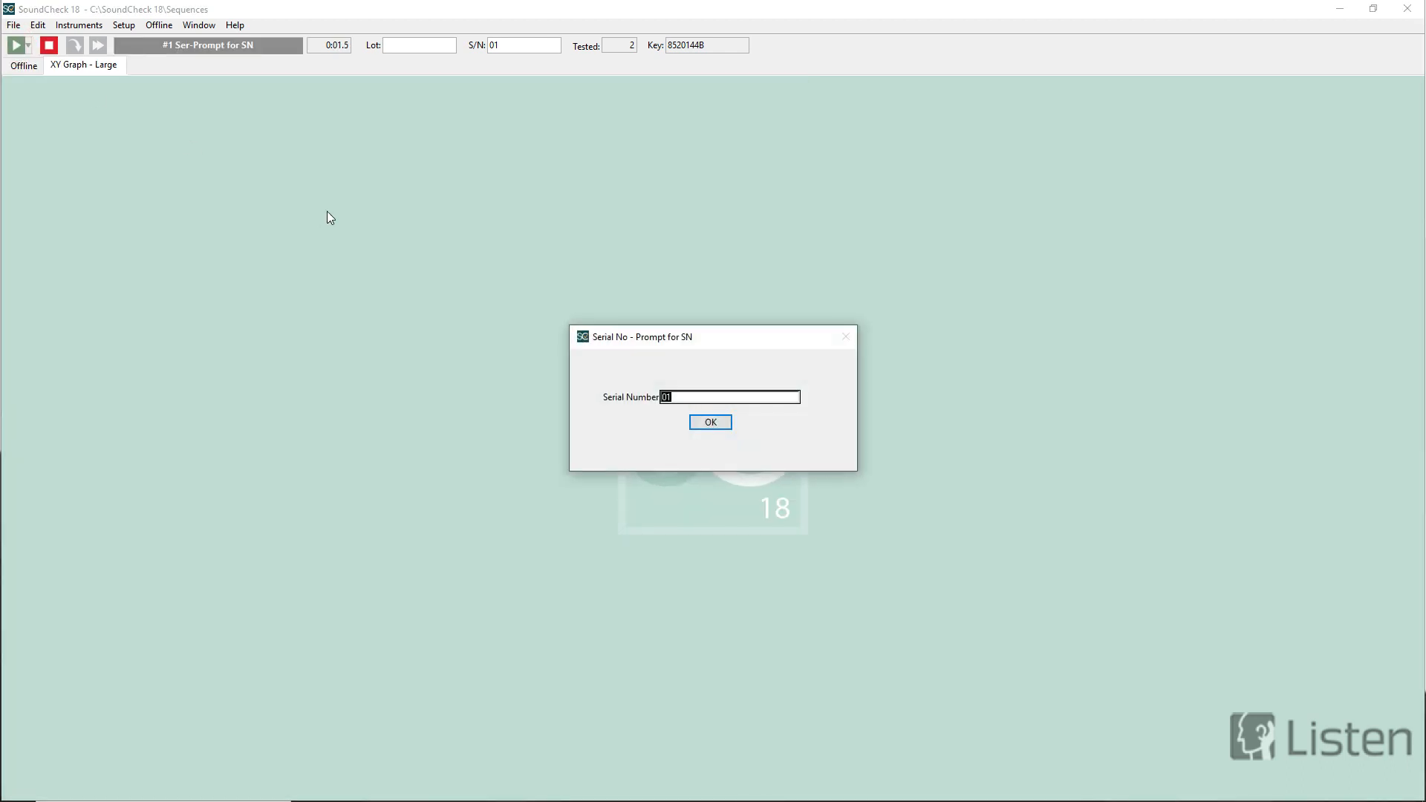
text(EQ Profile #2)
click(712, 422)
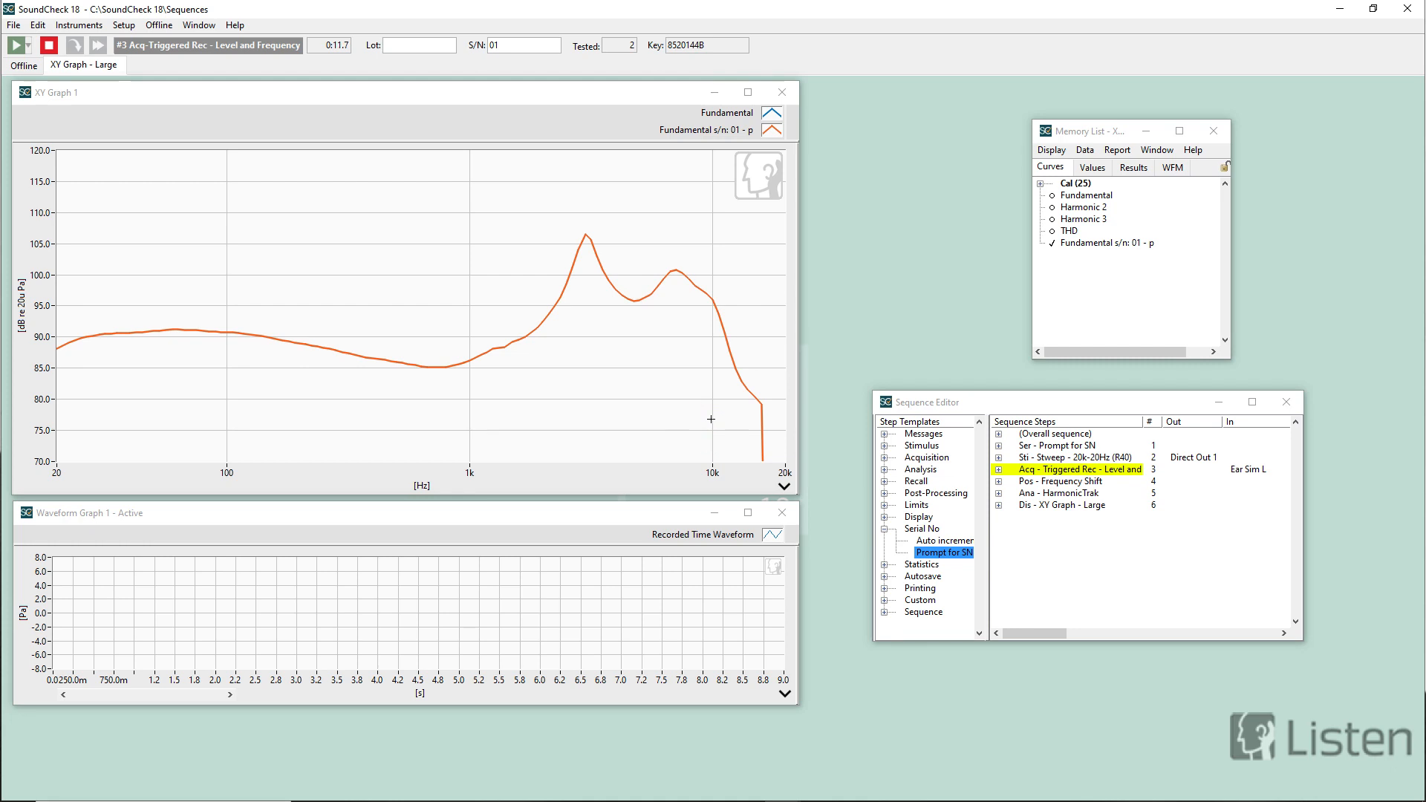